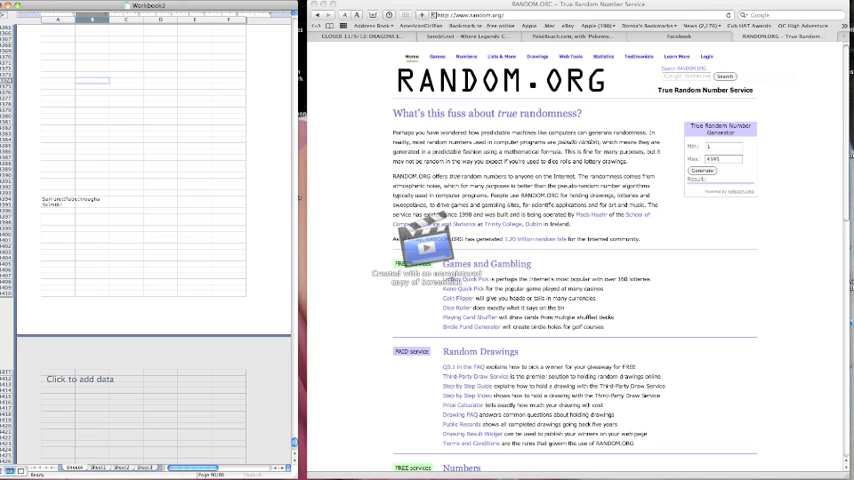
# Browse the slot list in columns A and B, then draw 1923 on RANDOM.ORG (1–4595).
pyautogui.moveTo(58, 195)
pyautogui.mouseDown()
pyautogui.moveTo(58, 455)
pyautogui.moveTo(40, 50)
pyautogui.mouseUp()
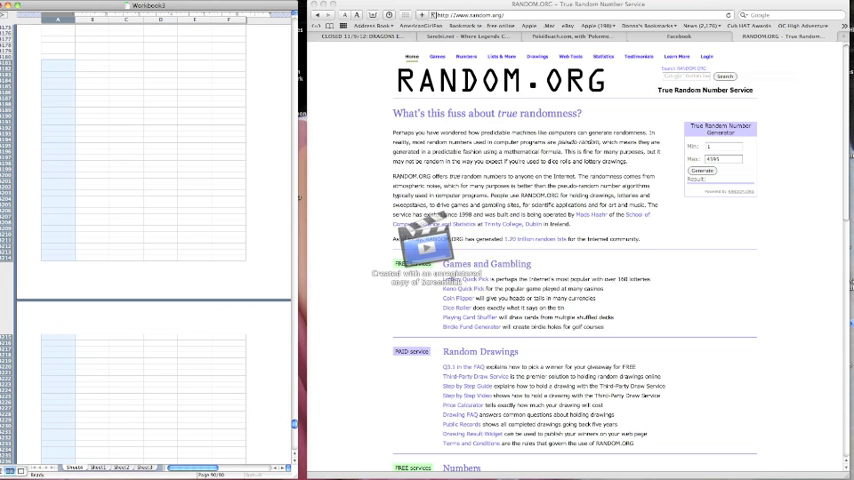
pyautogui.moveTo(295, 424)
pyautogui.mouseDown()
pyautogui.moveTo(295, 111)
pyautogui.moveTo(295, 181)
pyautogui.mouseUp()
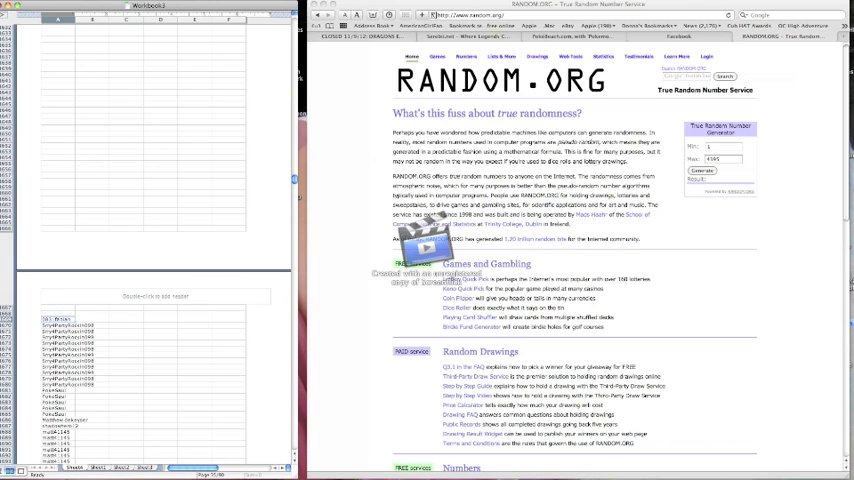
pyautogui.moveTo(295, 181); pyautogui.dragTo(297, 20)
pyautogui.moveTo(90, 67); pyautogui.dragTo(100, 298)
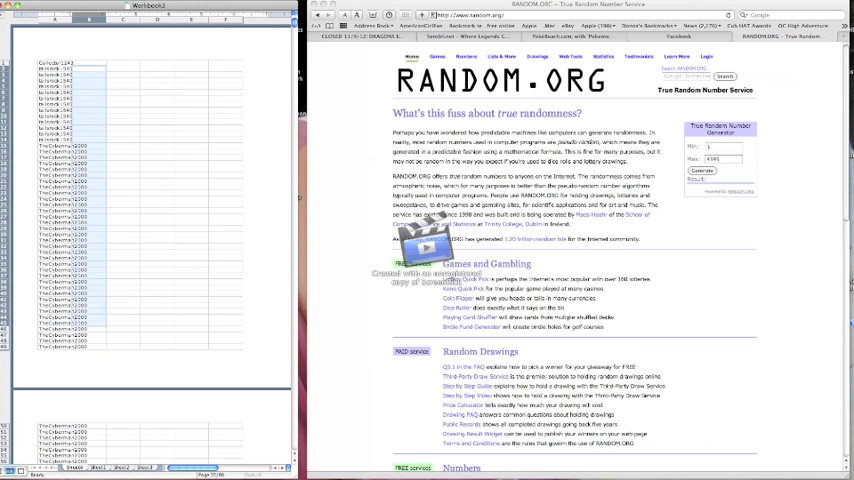
pyautogui.moveTo(90, 298)
pyautogui.mouseDown()
pyautogui.moveTo(90, 67)
pyautogui.moveTo(90, 240)
pyautogui.mouseUp()
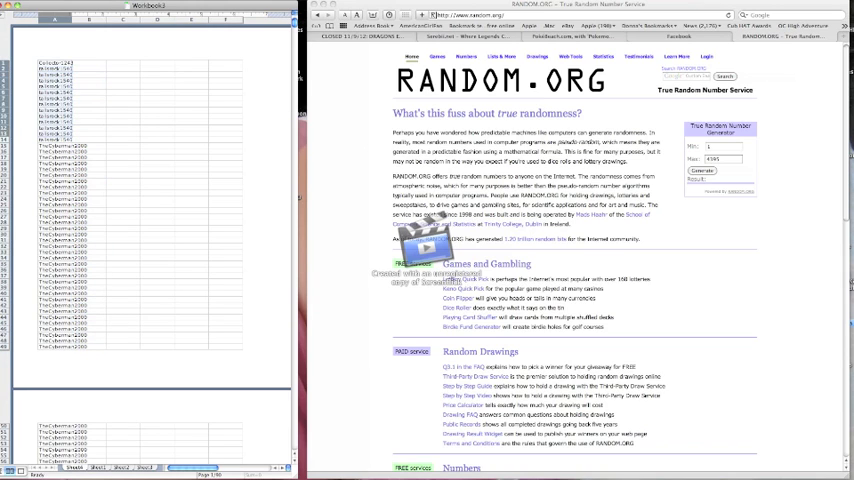
pyautogui.click(90, 240)
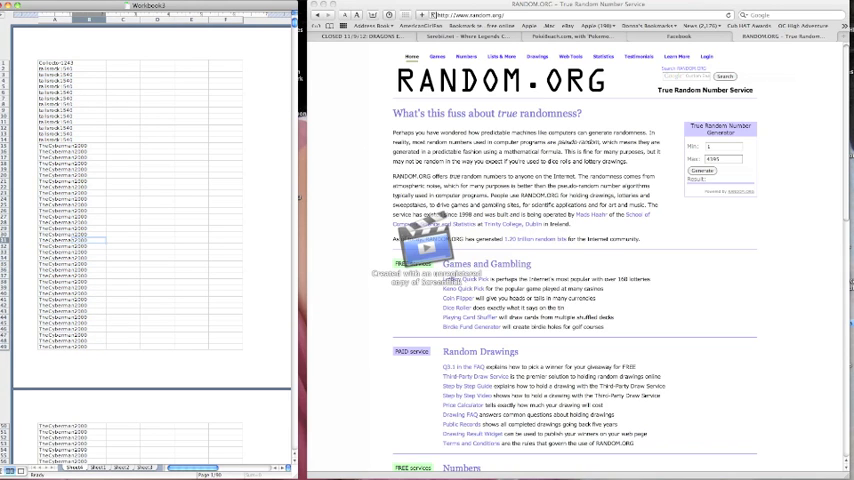
pyautogui.moveTo(294, 60); pyautogui.dragTo(294, 440)
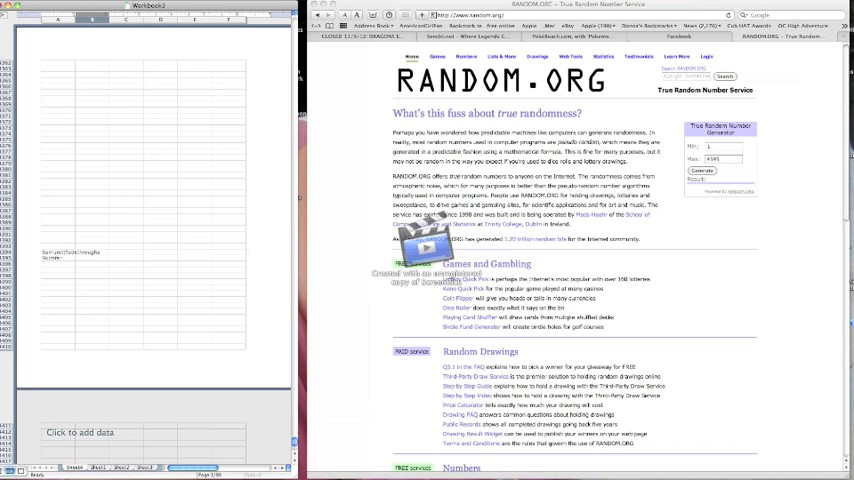
pyautogui.click(431, 14)
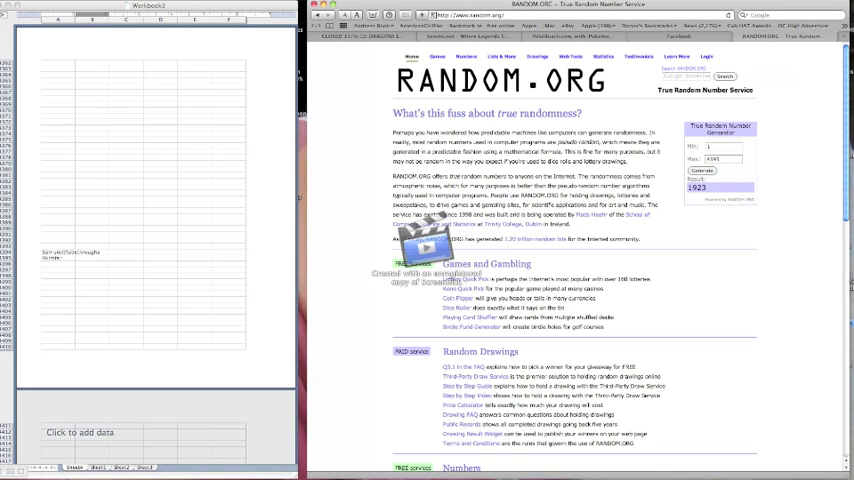
pyautogui.press('super+Tab')
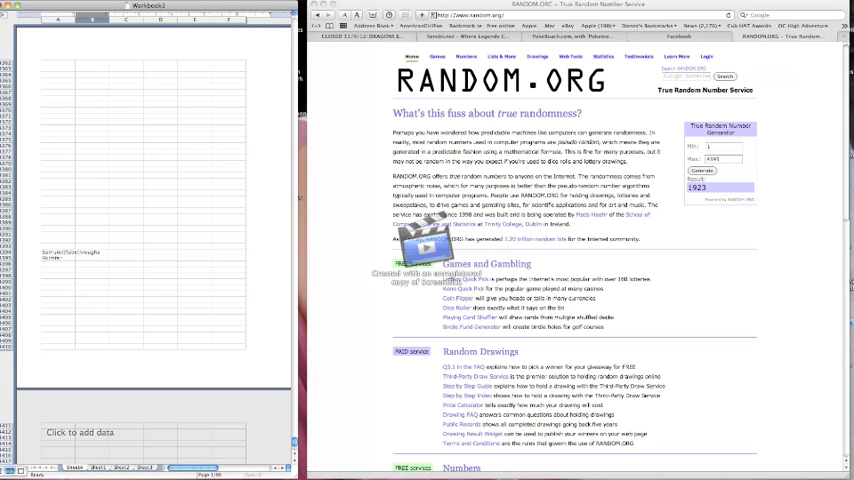
pyautogui.moveTo(294, 441); pyautogui.dragTo(294, 161)
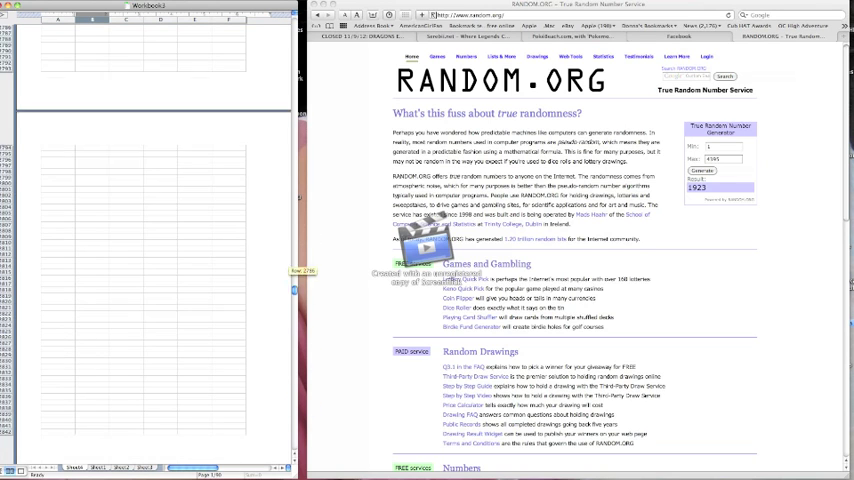
pyautogui.moveTo(294, 161)
pyautogui.mouseDown()
pyautogui.moveTo(294, 244)
pyautogui.moveTo(294, 206)
pyautogui.mouseUp()
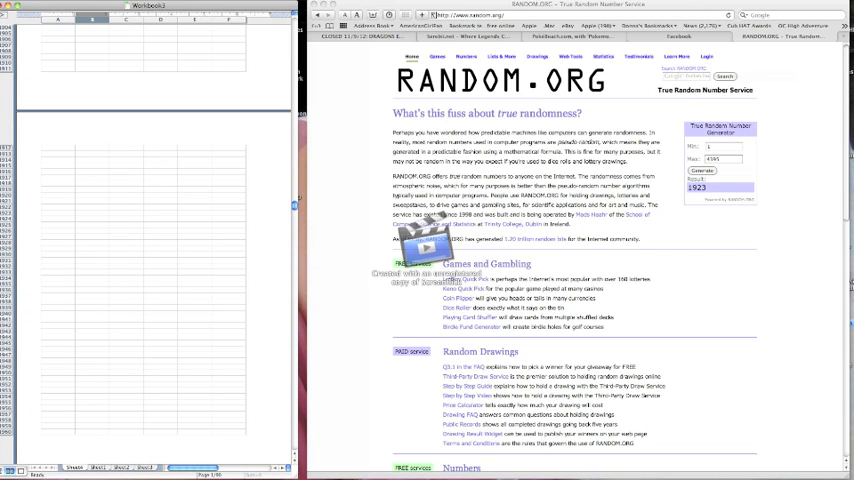
# Find SamurottTubethroughs in row 1720 and start a new blank Word document.
pyautogui.click(58, 213)
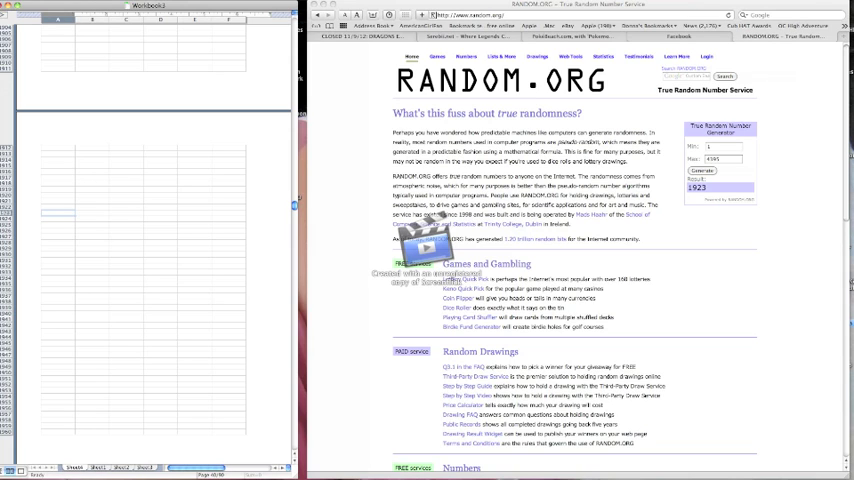
pyautogui.scroll(2, 150, 250)
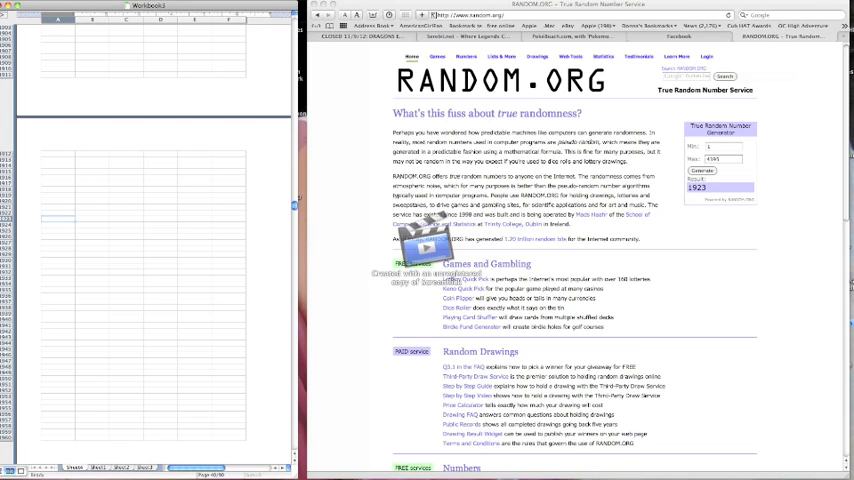
pyautogui.moveTo(294, 205); pyautogui.dragTo(294, 187)
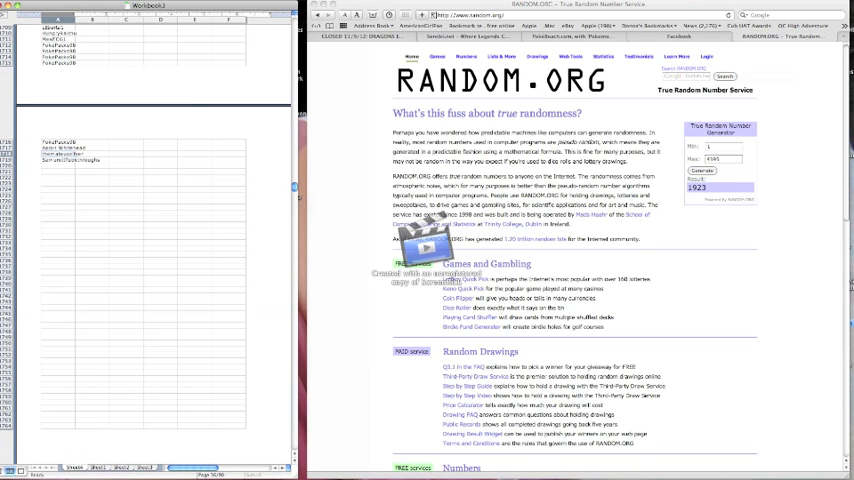
pyautogui.press('Right')
pyautogui.press('Left')
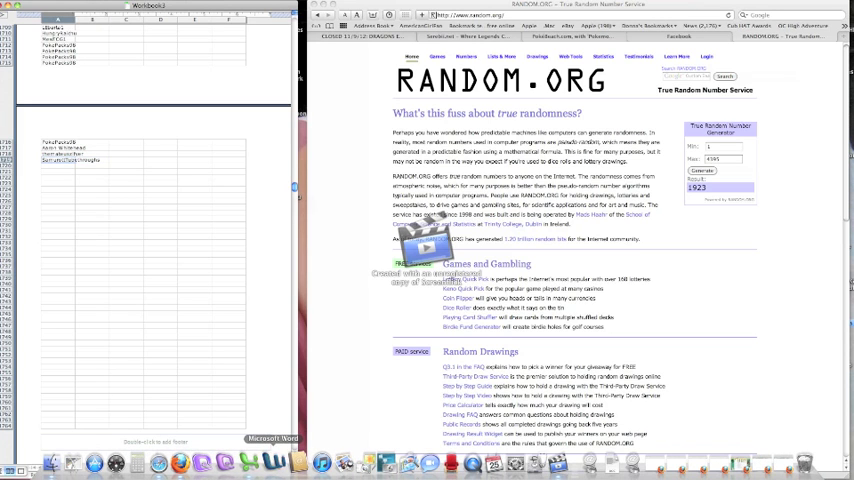
pyautogui.click(272, 462)
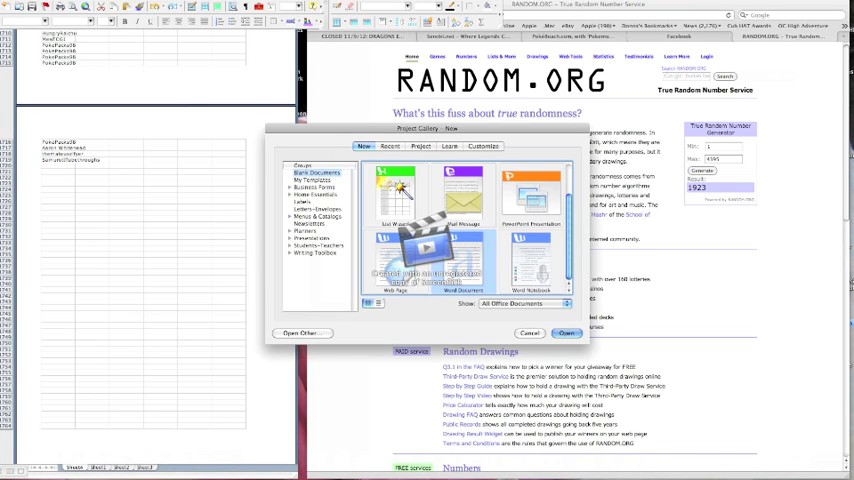
pyautogui.press('Return')
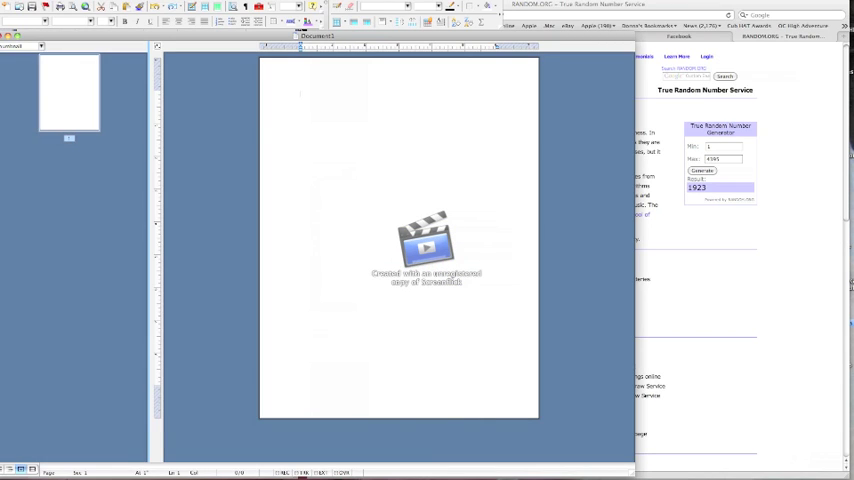
pyautogui.write('Samuel')
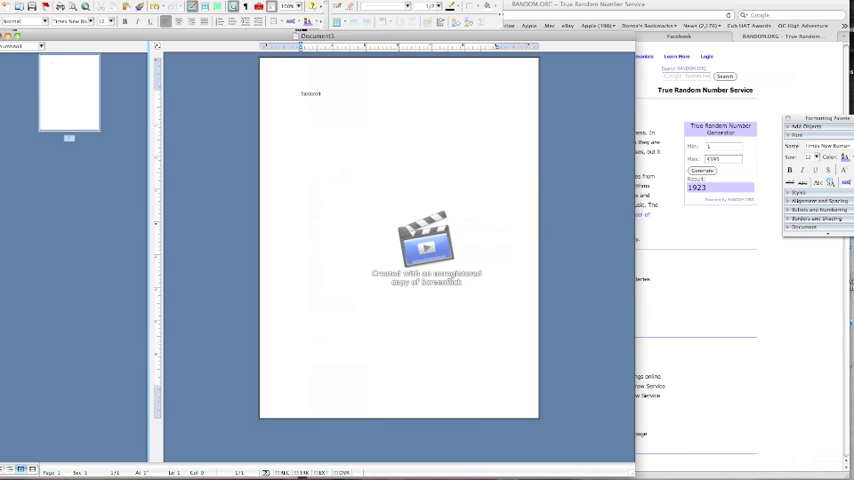
pyautogui.write(' Videotoaging')
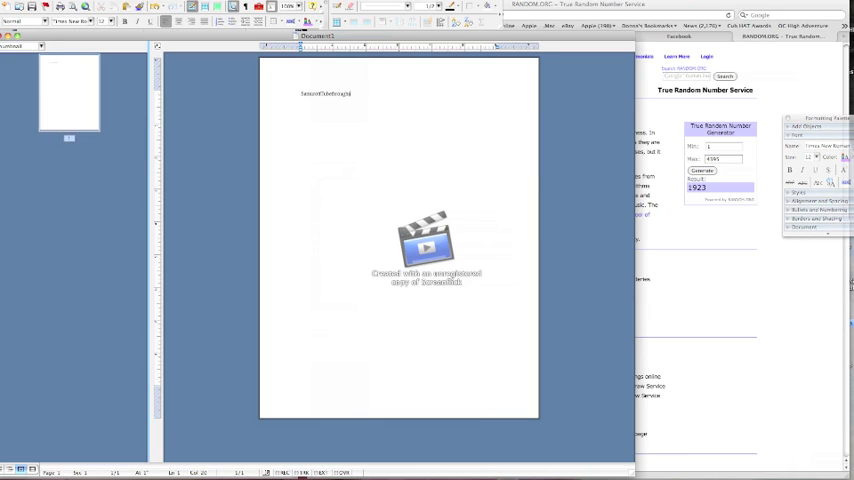
# Select the typed winner's name SamurottTubethroughs on the first line.
pyautogui.hotkey('shift', 'Home')
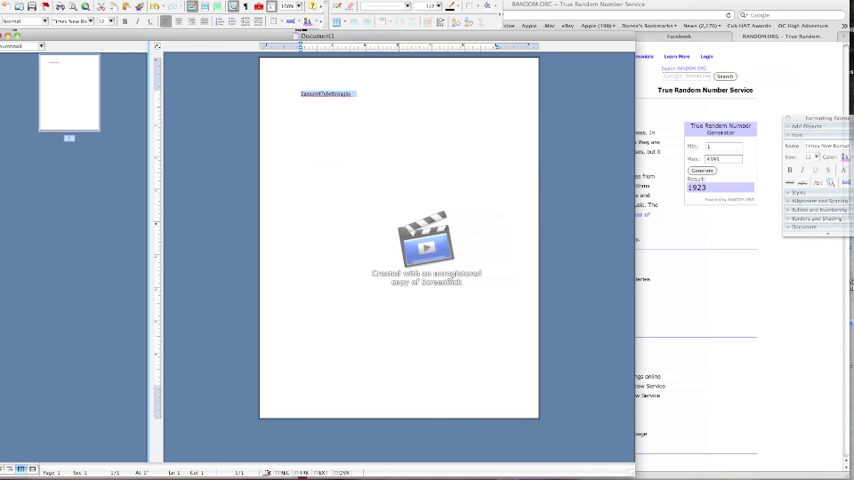
pyautogui.click(816, 157)
# Set SamurottTubethroughs to 72 pt and deselect the text.
pyautogui.click(431, 15)
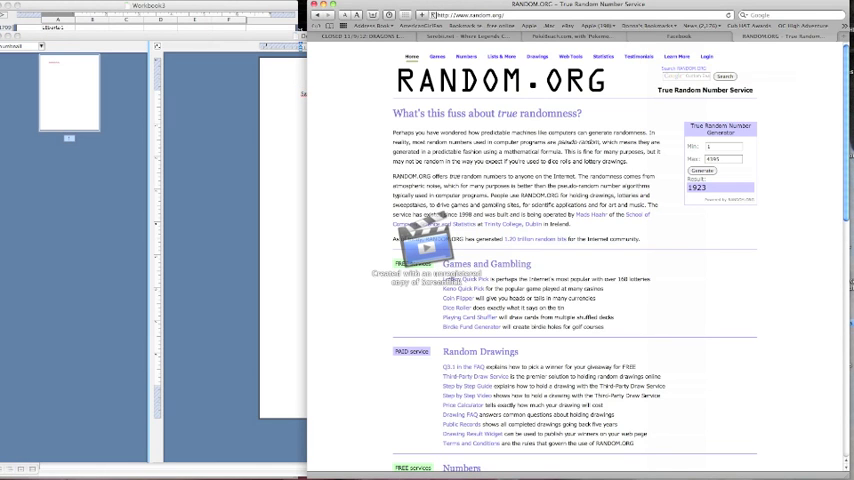
pyautogui.click(300, 32)
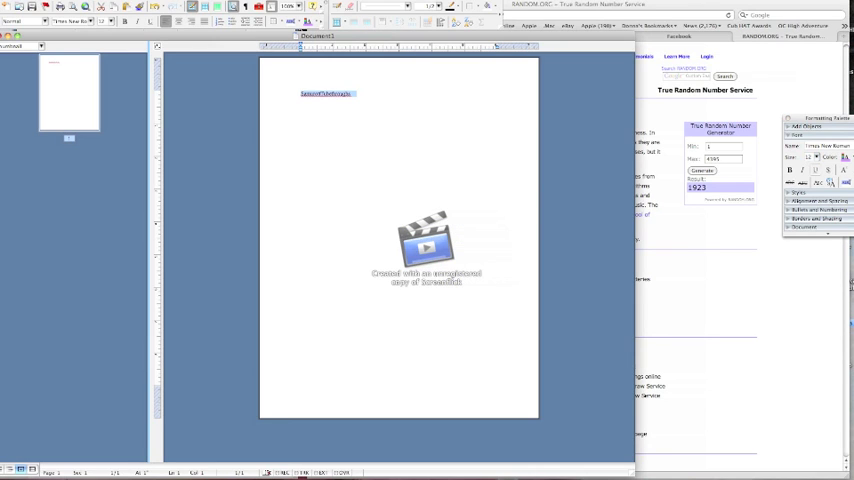
pyautogui.click(816, 157)
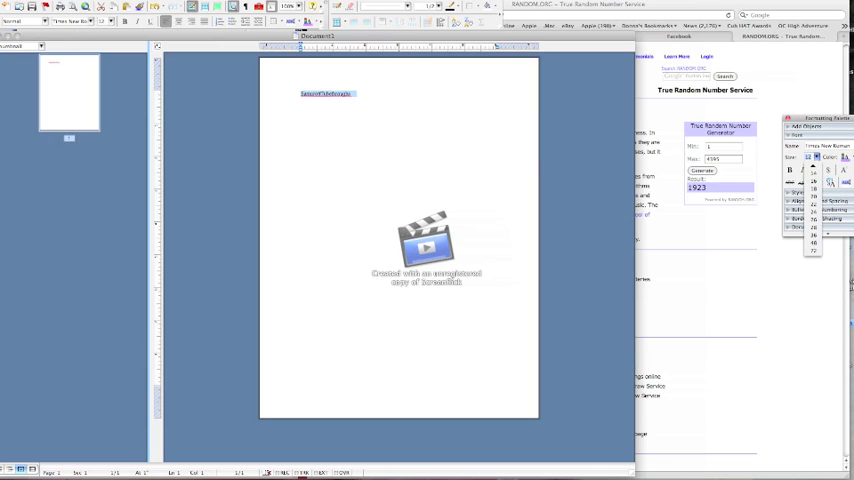
pyautogui.click(814, 250)
pyautogui.press('Right')
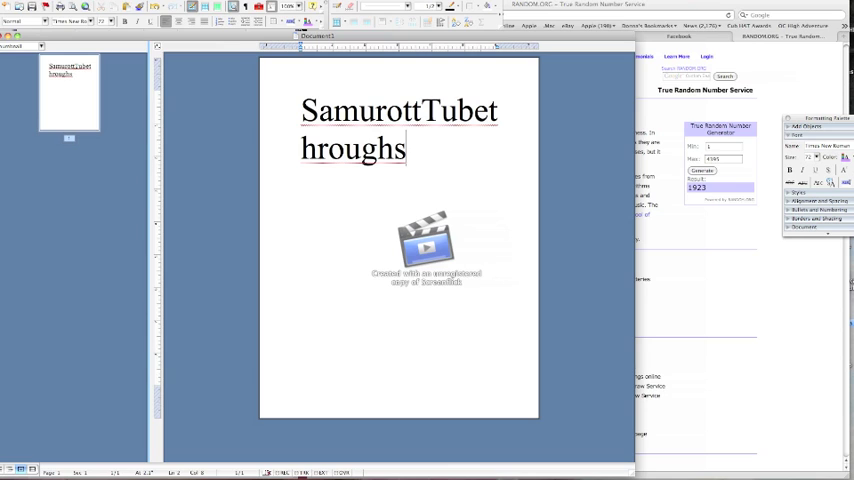
pyautogui.click(70, 0)
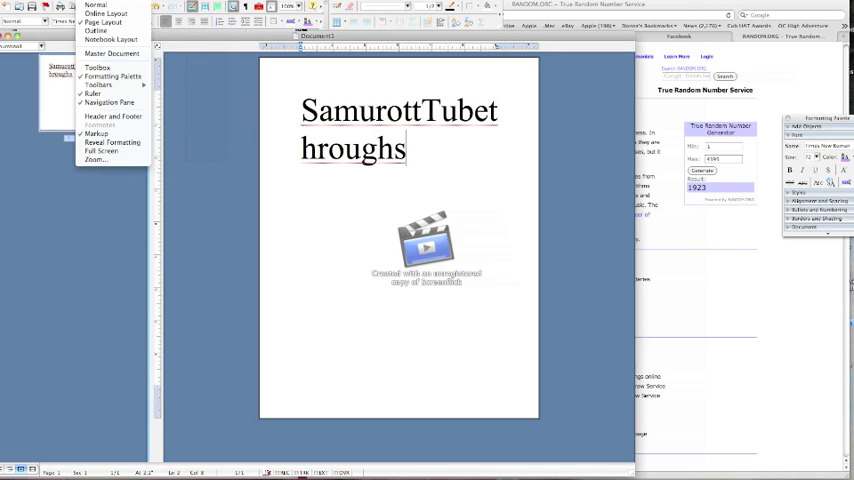
pyautogui.press('Escape')
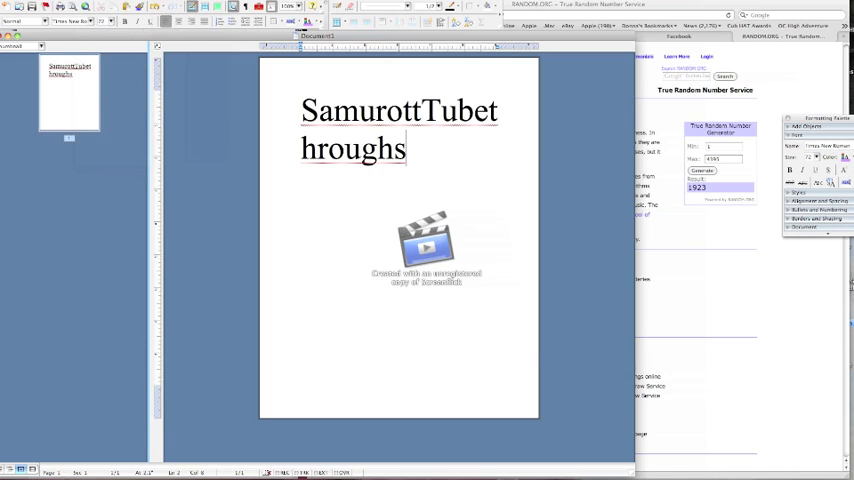